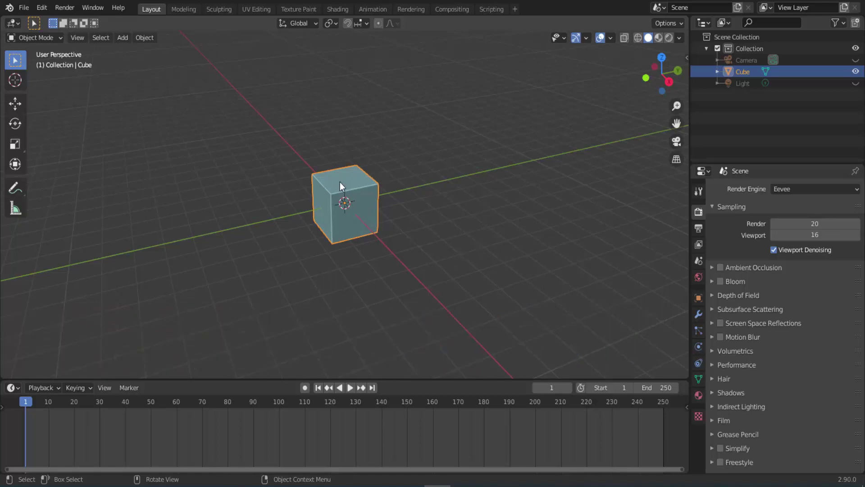
- Scale the cube along X and then Y into a long, wide box
key(s)
key(x)
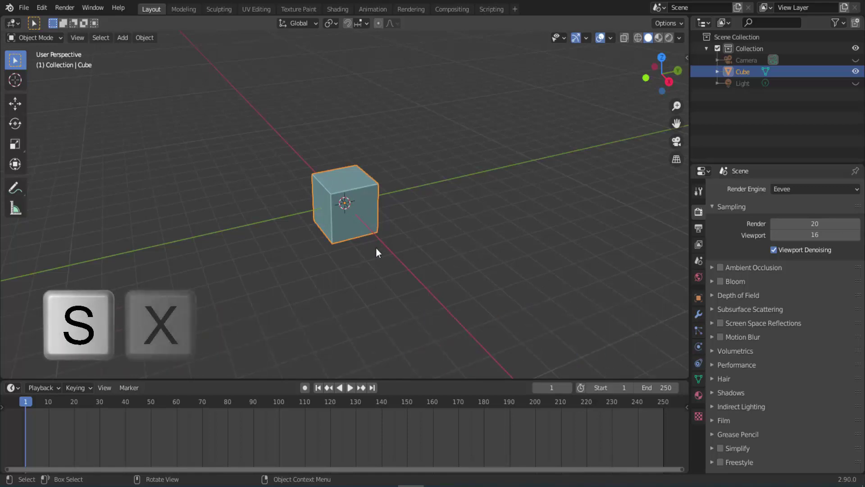
click(435, 331)
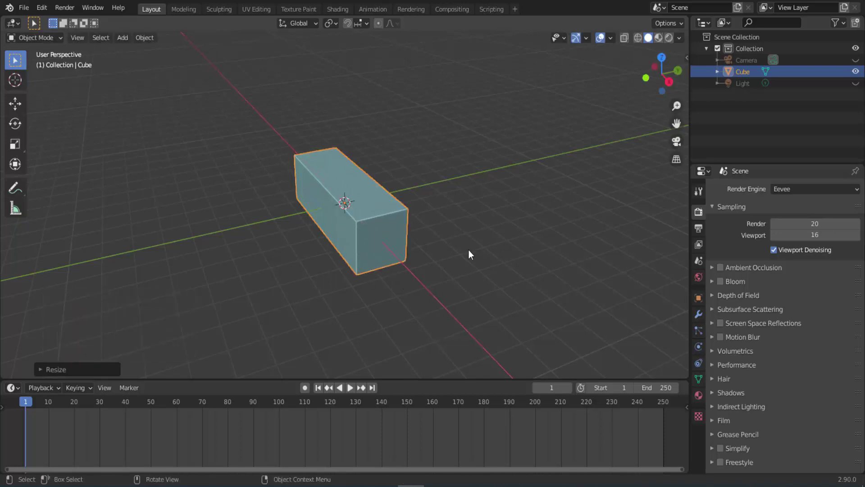
key(s)
key(y)
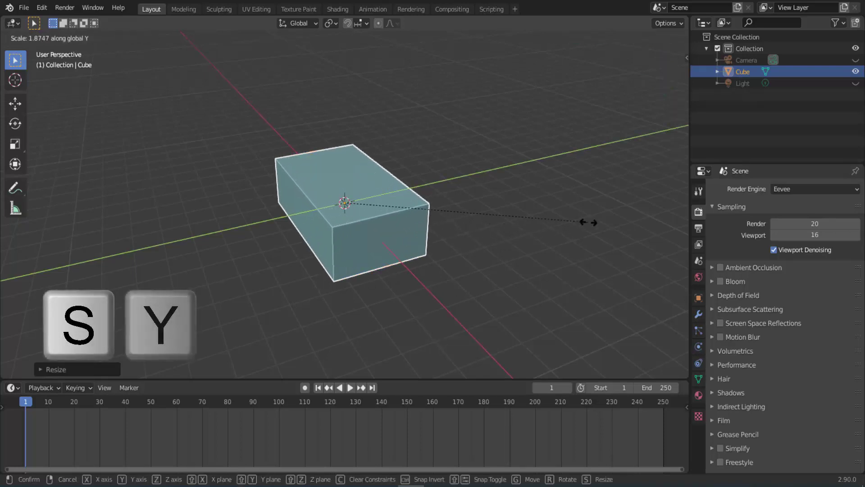
click(604, 218)
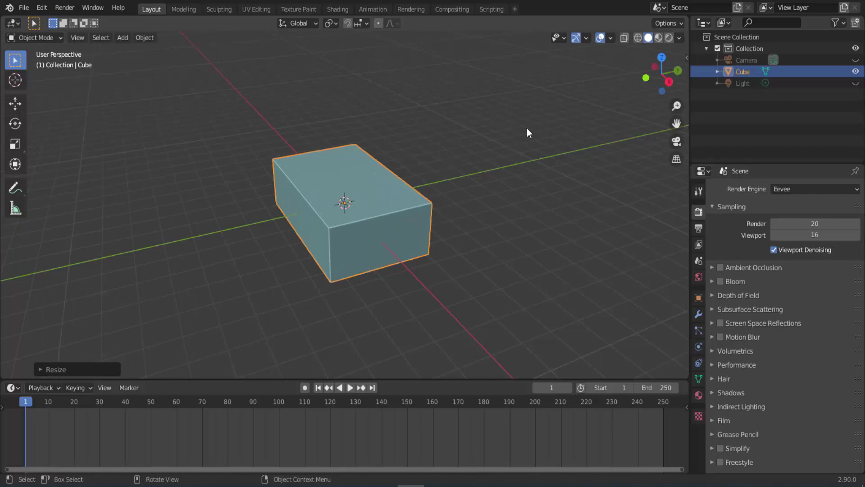
- View the box from the top in wireframe shading and enter Edit Mode
key(KP_7)
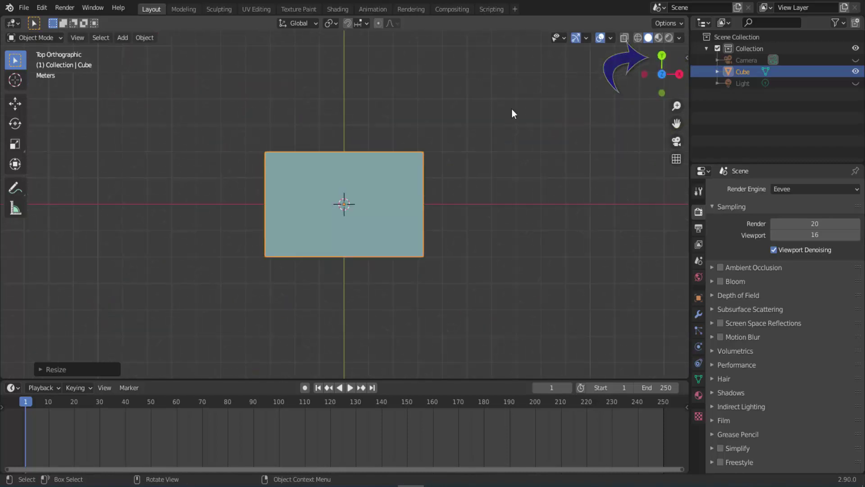
click(636, 41)
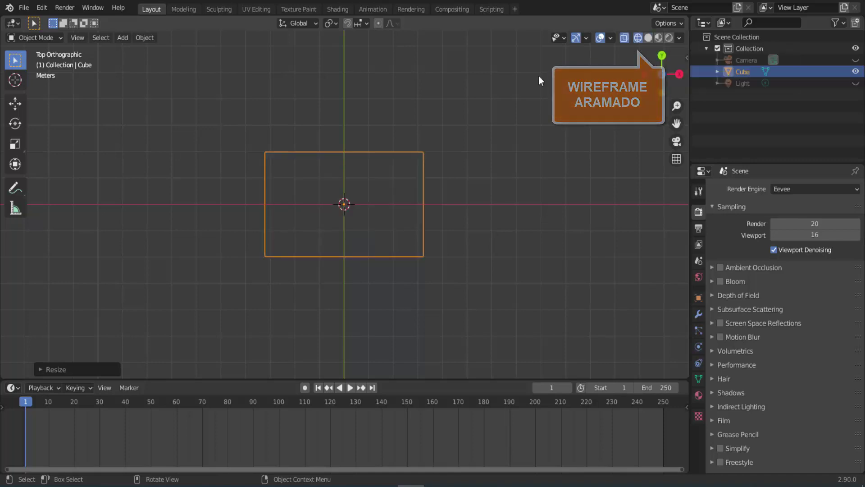
click(38, 37)
click(40, 62)
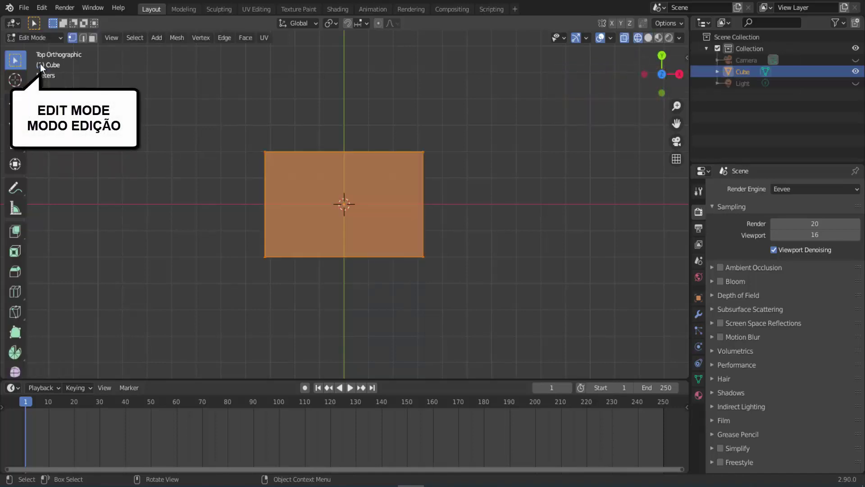
- Deselect all, loop-cut a horizontal edge loop near the top edge, and begin a vertical loop
click(523, 204)
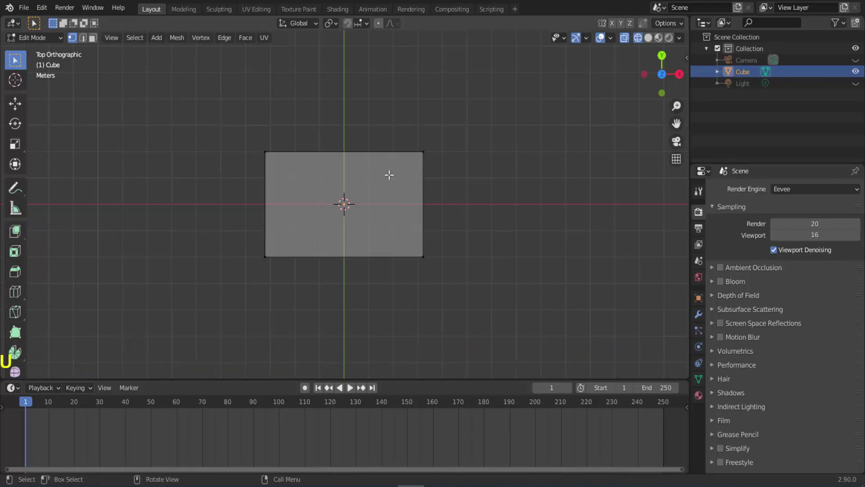
key(ctrl+r)
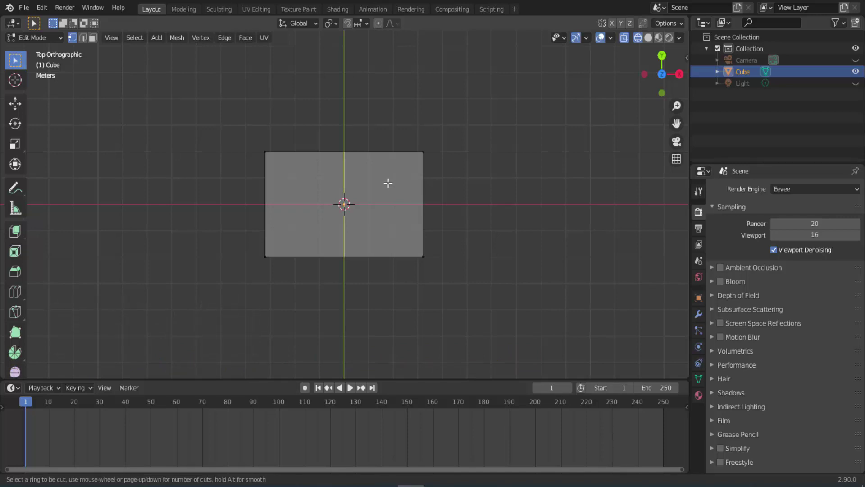
click(407, 195)
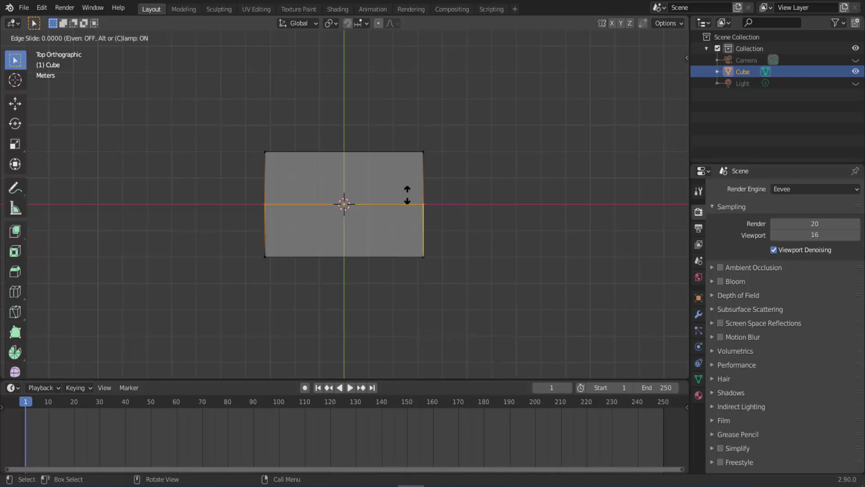
click(408, 166)
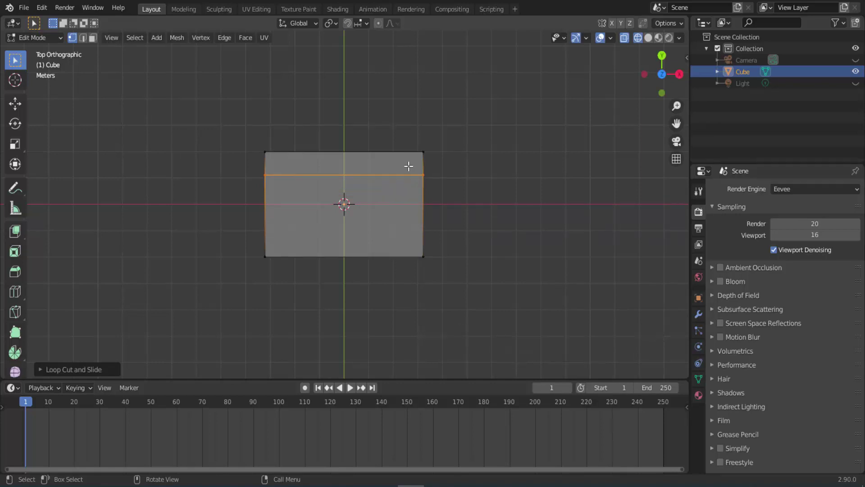
key(ctrl+r)
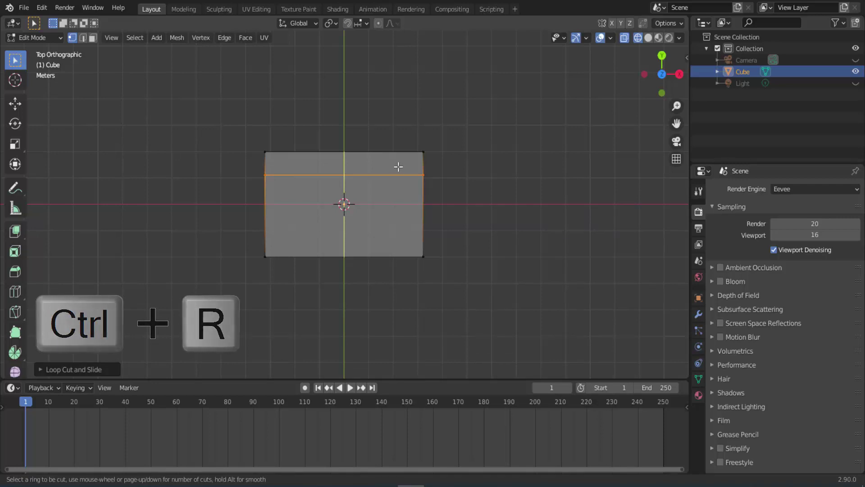
click(374, 163)
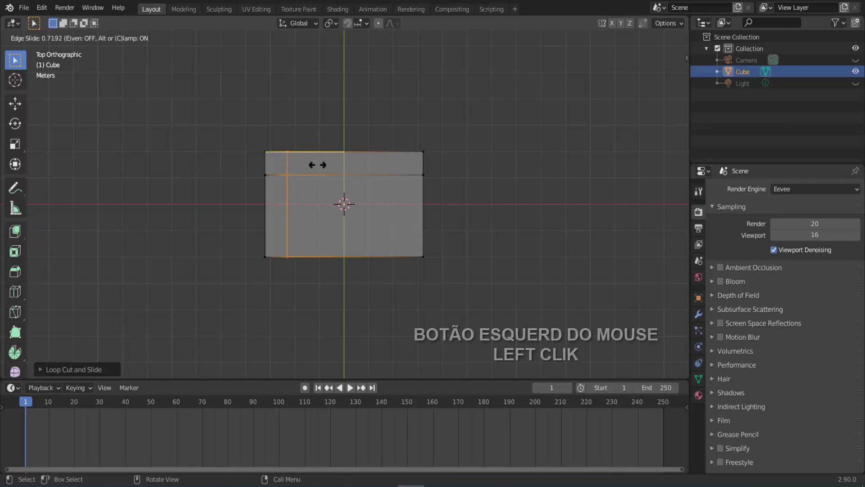
- Fix the vertical loop near the left edge and add loop cuts near the right and bottom edges
click(318, 165)
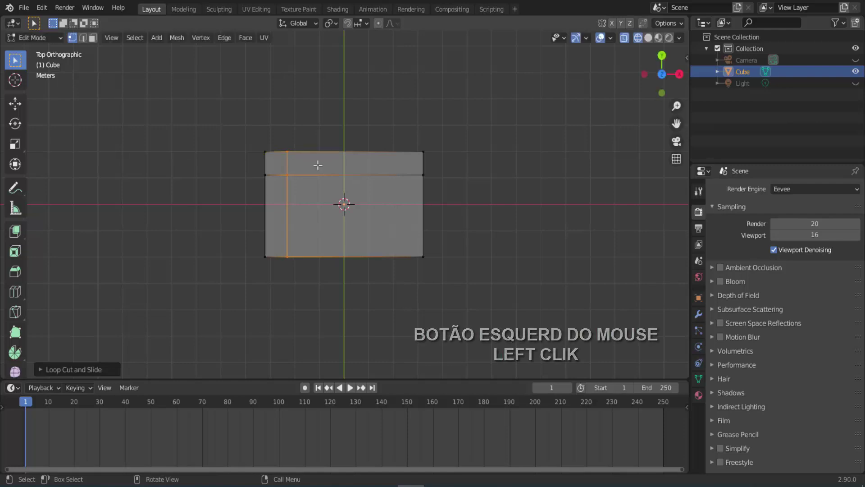
key(ctrl+r)
click(361, 168)
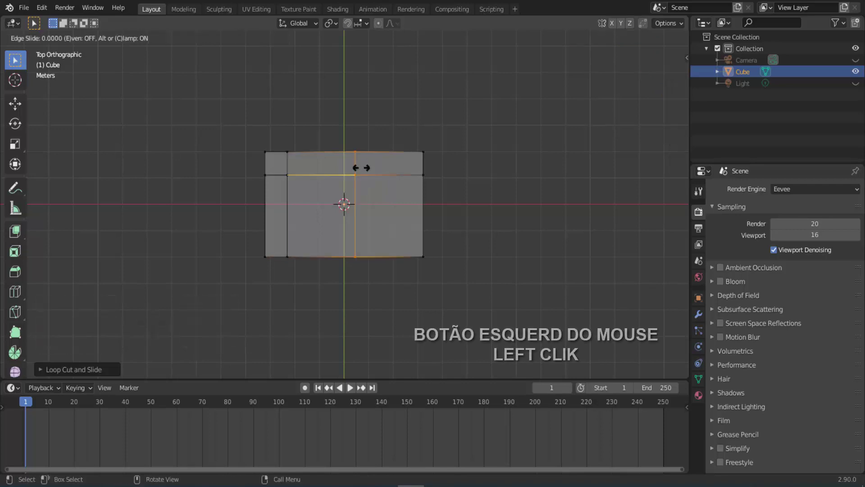
click(405, 178)
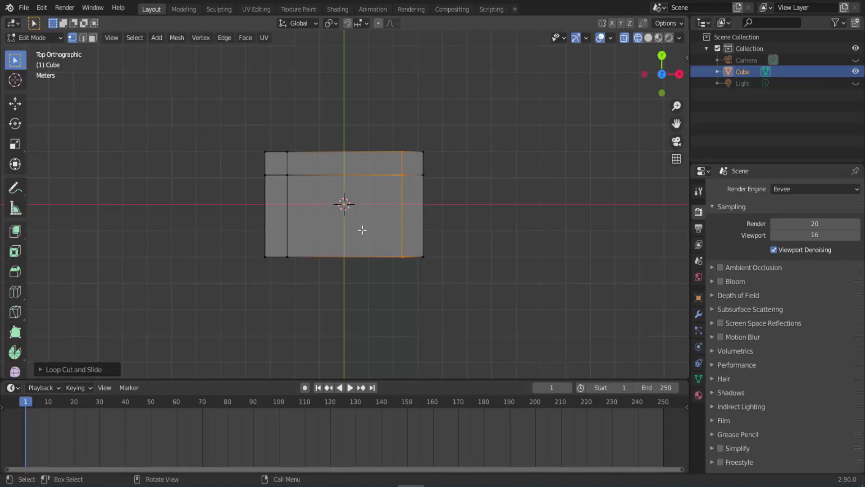
key(ctrl+r)
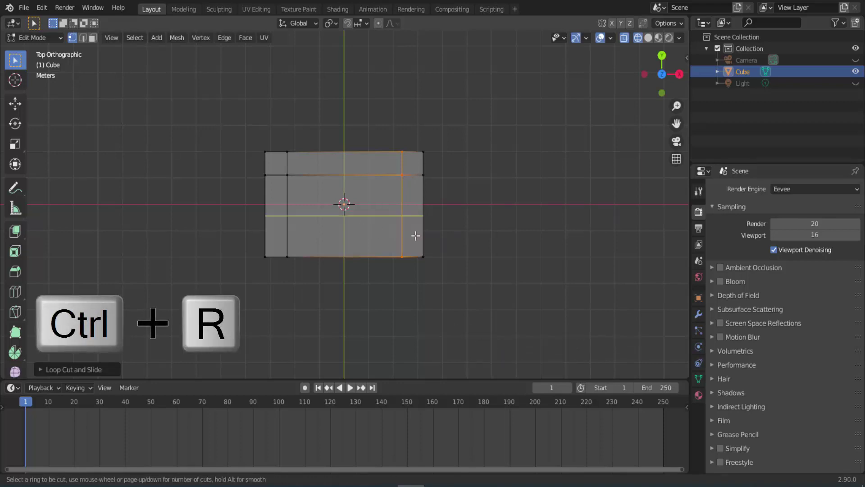
click(415, 235)
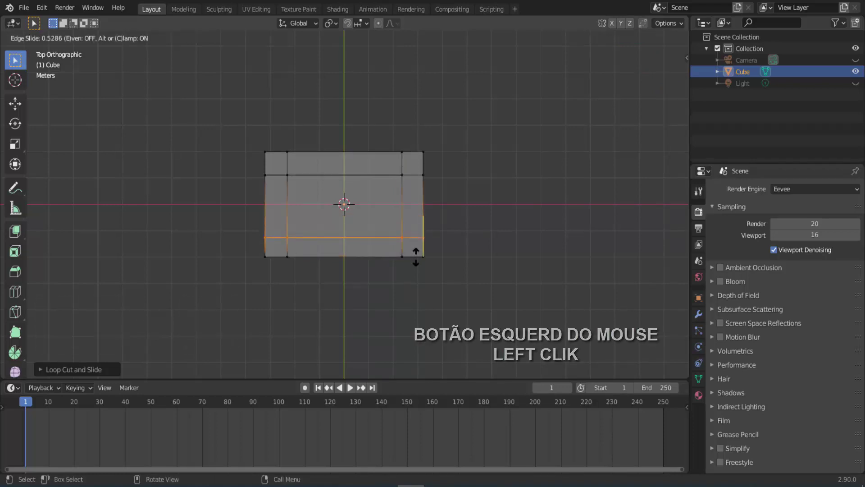
click(415, 257)
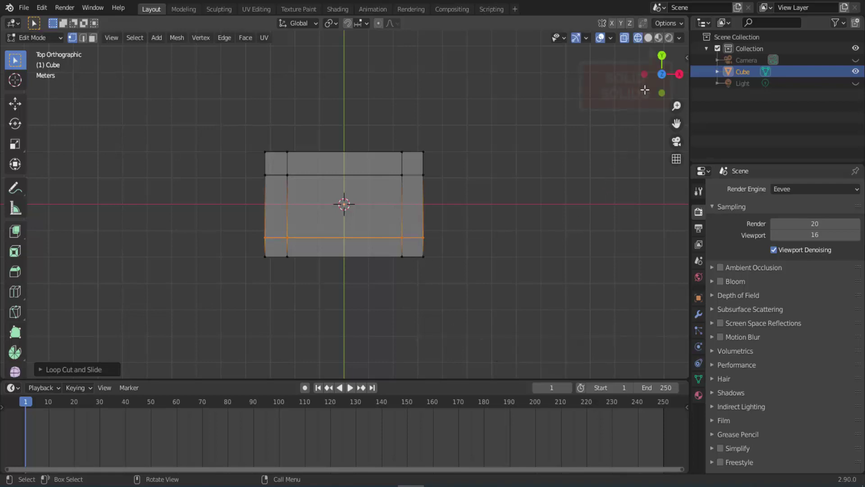
- Show the loop-framed box in Solid shading with Face Select mode, orbited to an angled view
click(649, 36)
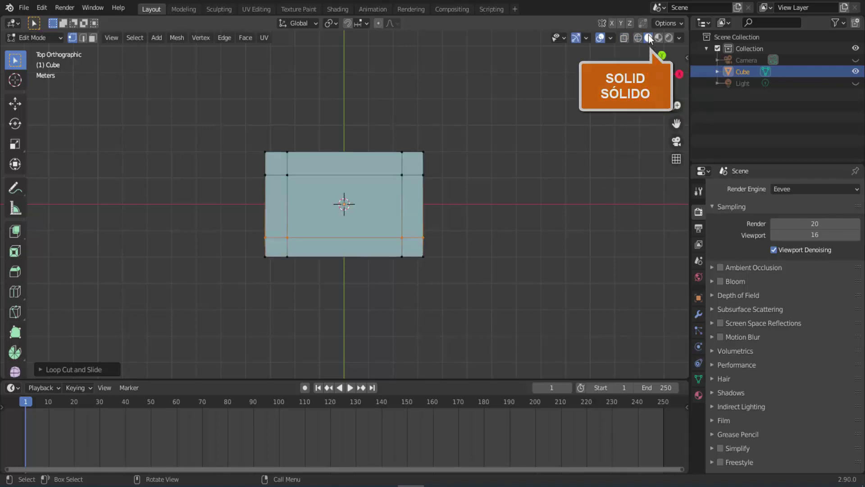
click(92, 38)
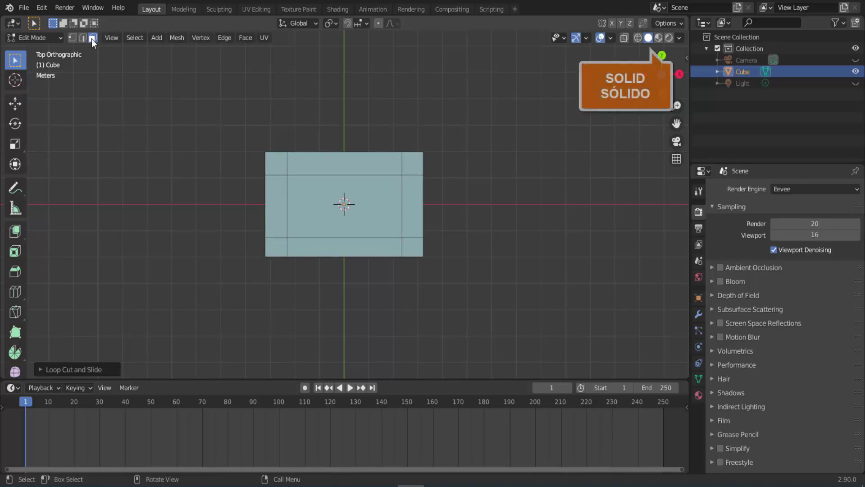
drag(663, 72, 663, 71)
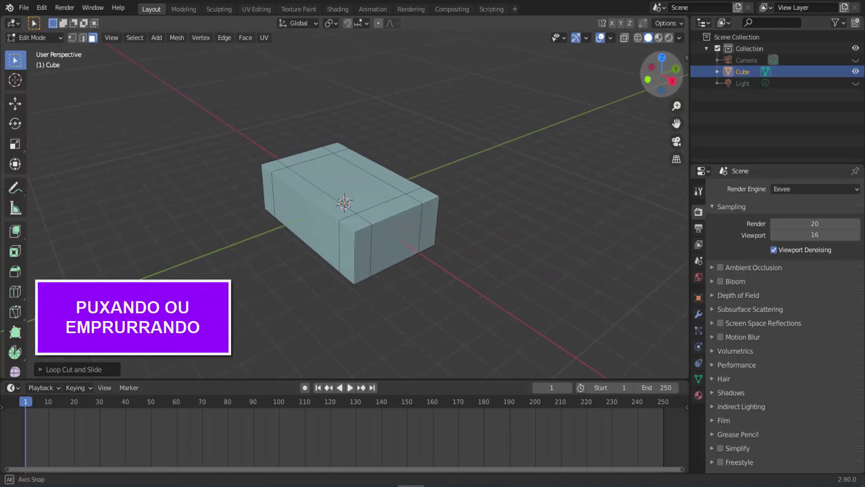
drag(662, 72, 662, 72)
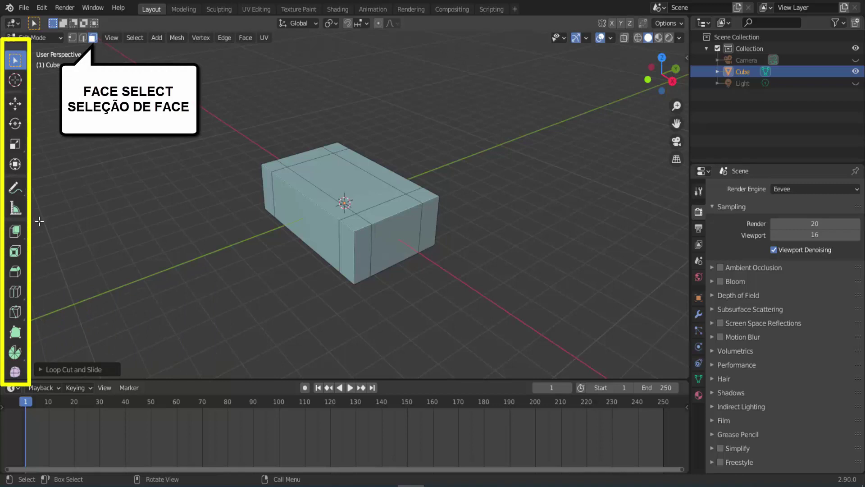
- Activate the Extrude Manifold tool from the extrude tool flyout
click(16, 231)
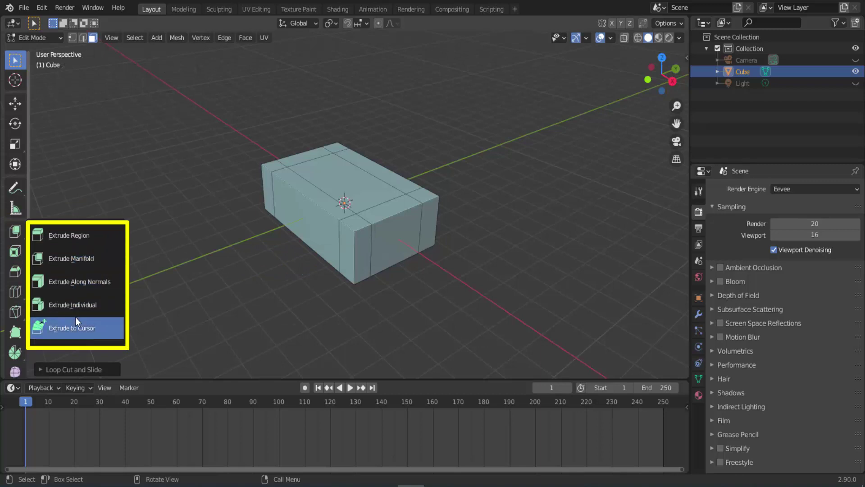
click(80, 259)
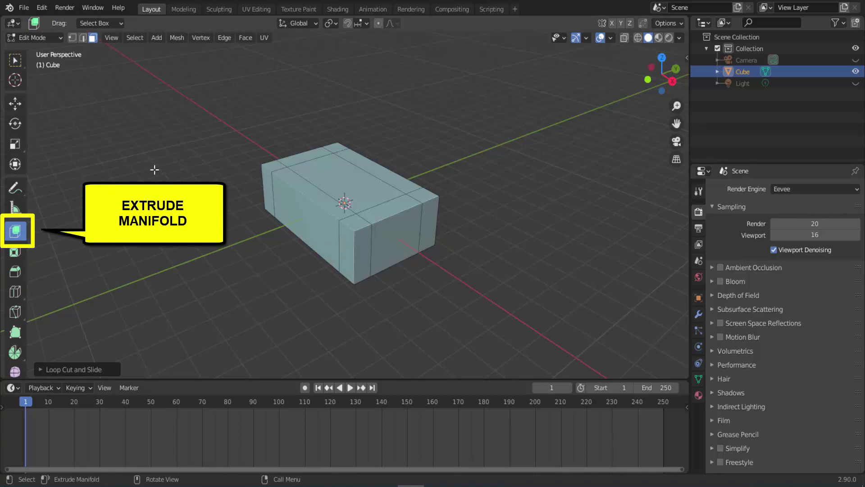
- Push the front top strip and the central top face down into the block to form the seat
click(299, 177)
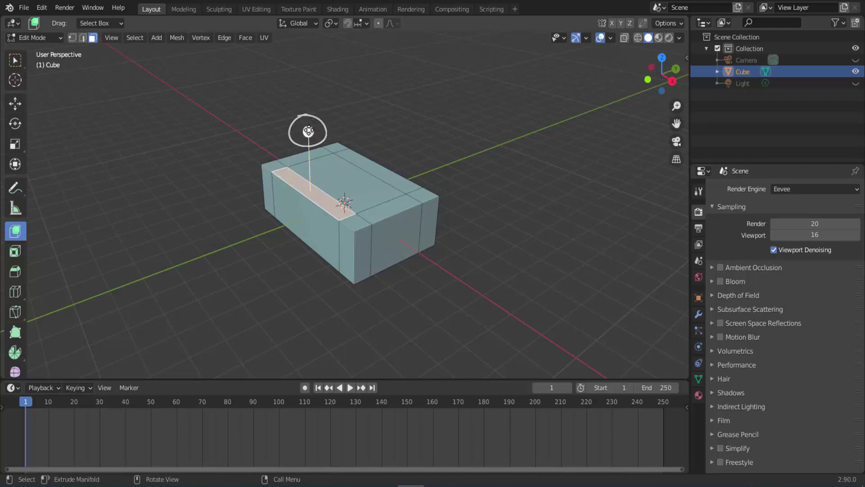
drag(308, 131, 306, 162)
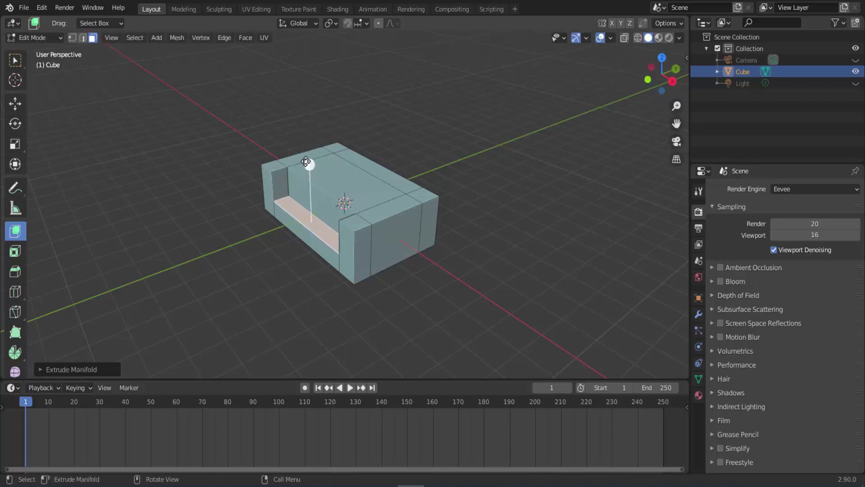
click(337, 178)
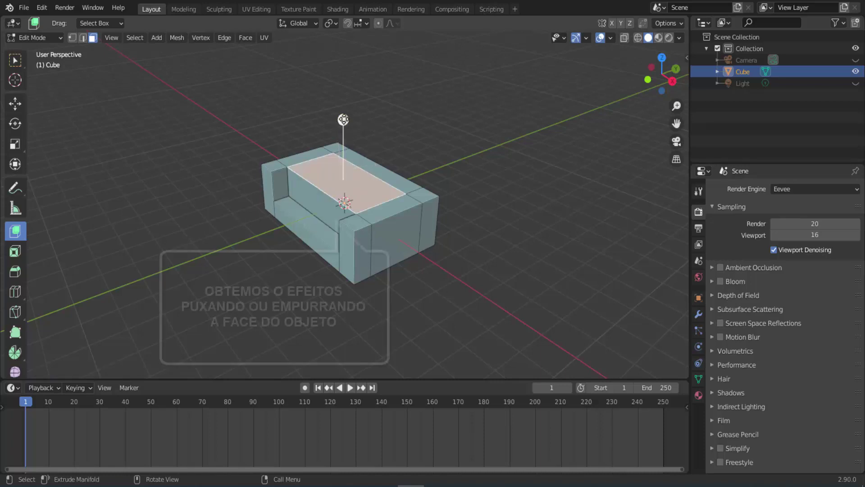
drag(343, 119, 342, 148)
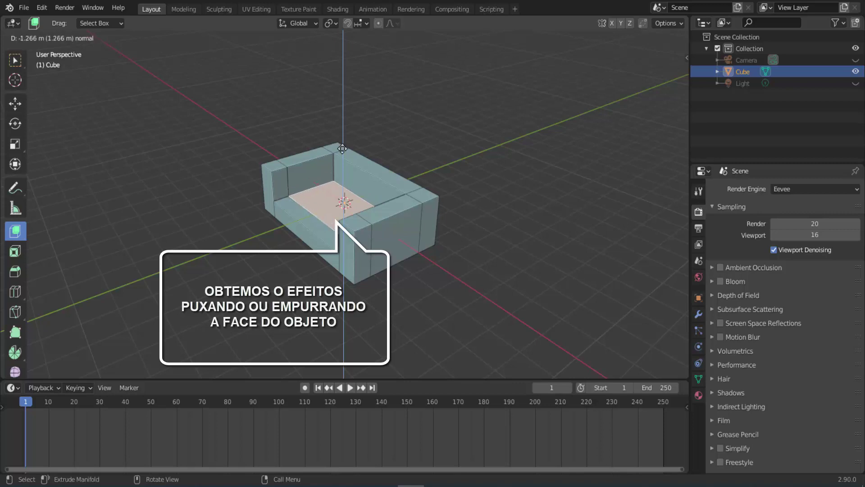
drag(343, 148, 344, 148)
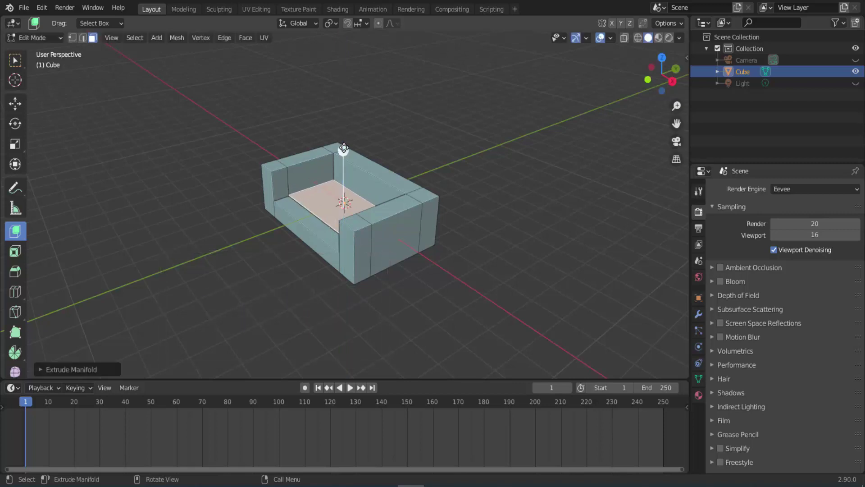
- Raise the backrest's top face higher, then view from below and select two bottom corner faces
click(369, 162)
drag(376, 109, 381, 90)
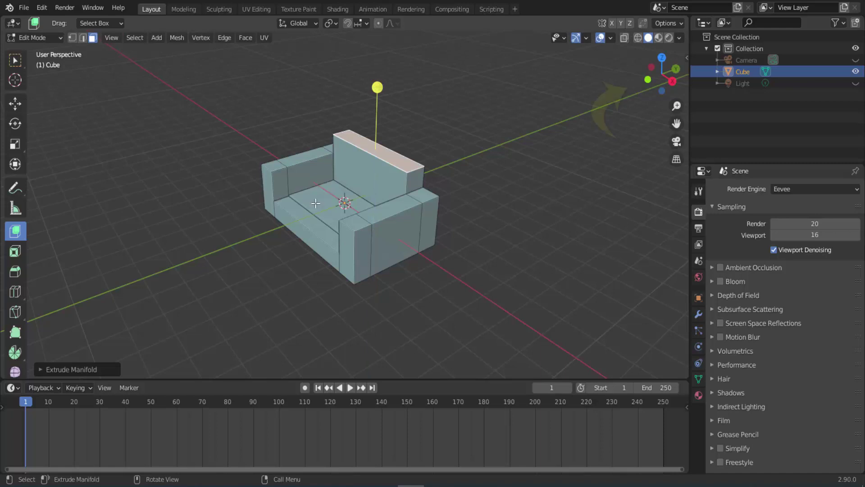
drag(653, 84, 291, 264)
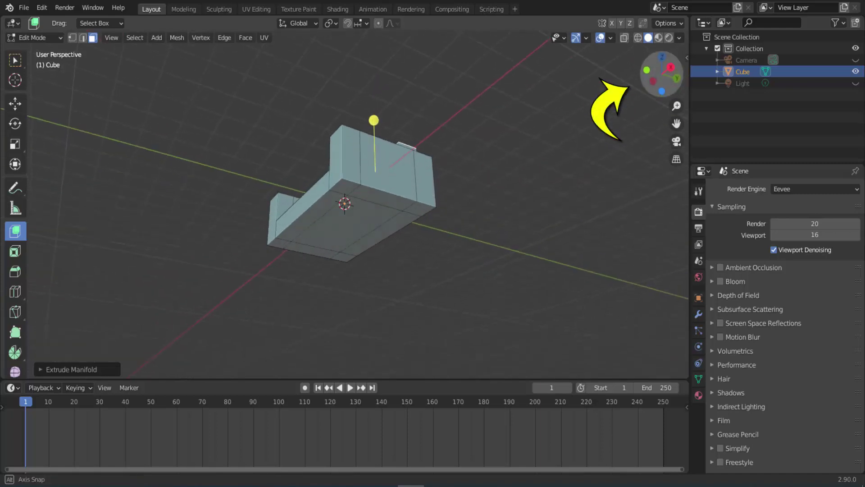
click(267, 241)
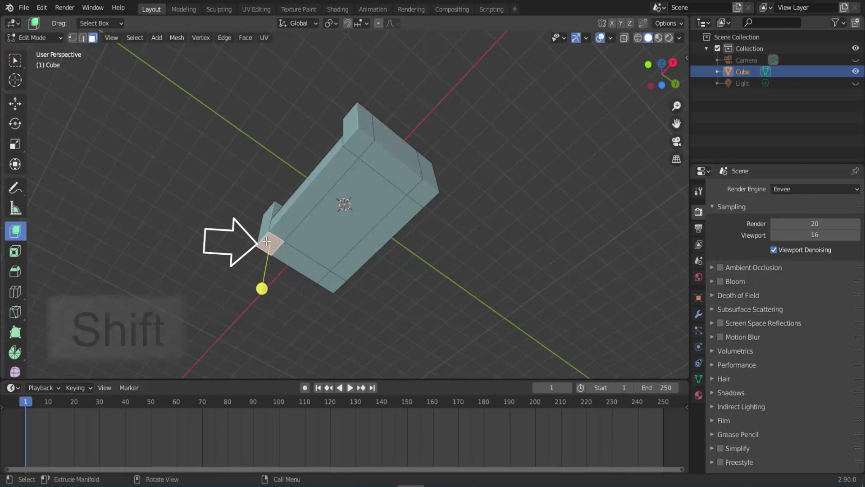
shift+click(357, 146)
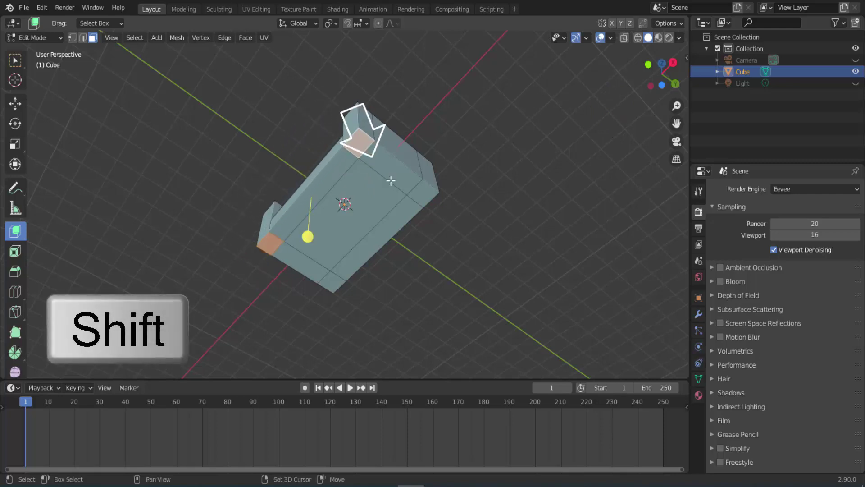
- Add the other two bottom corner faces and extrude all four downward into short legs
shift+click(415, 196)
shift+click(334, 282)
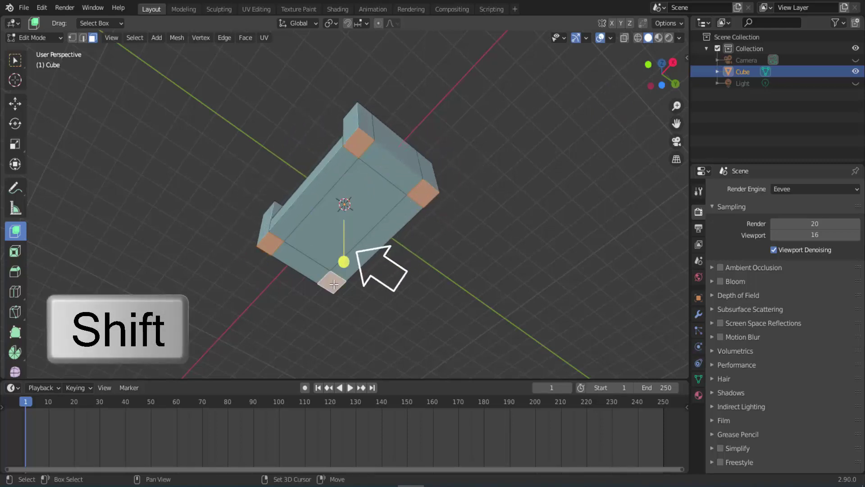
drag(662, 73, 653, 81)
middle_drag(344, 290, 345, 291)
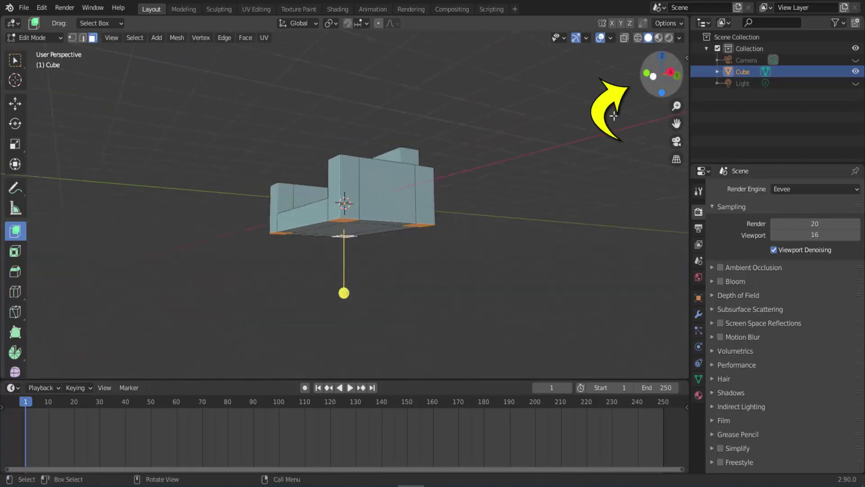
key(e)
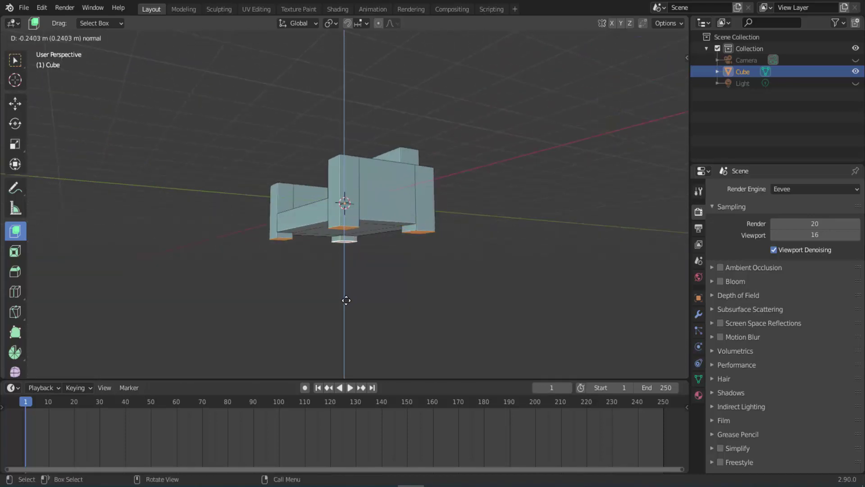
click(346, 302)
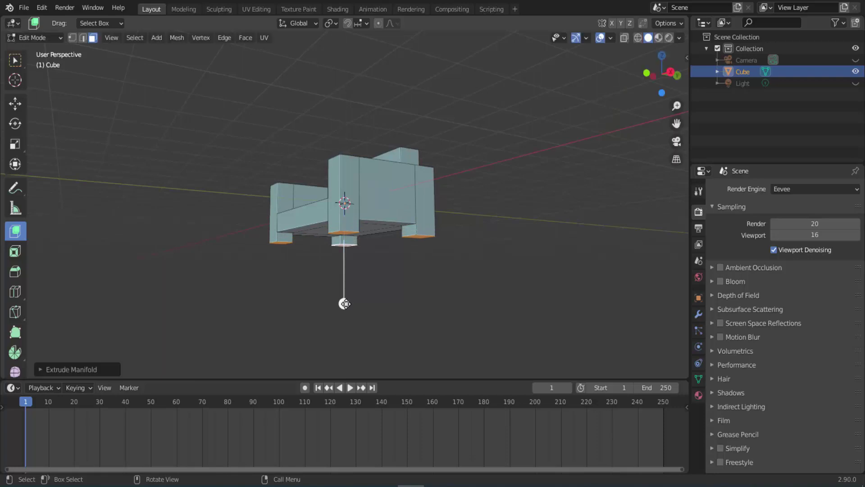
mouse_move(346, 302)
middle_down()
mouse_move(344, 293)
mouse_move(526, 130)
middle_up()
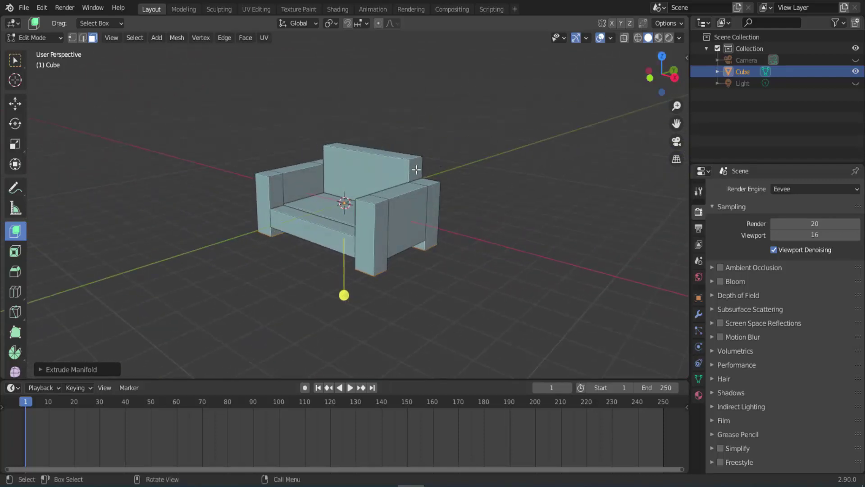
- Extrude the backrest's right end face outward
click(416, 169)
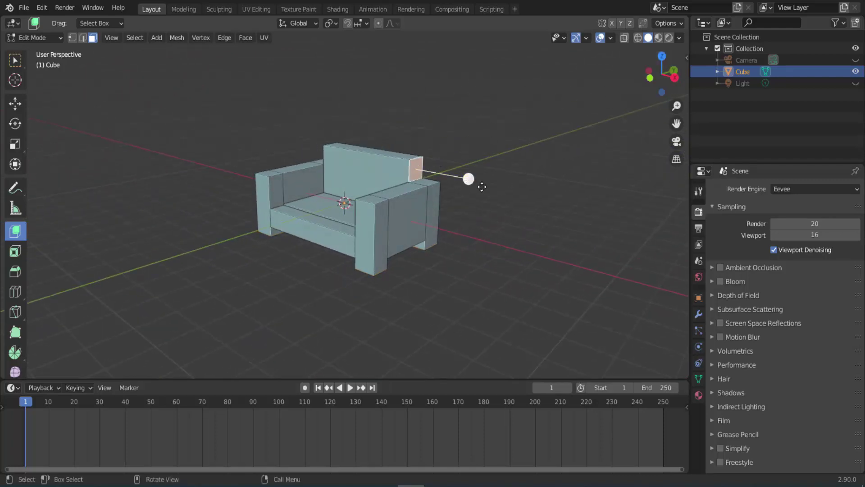
drag(482, 186, 488, 193)
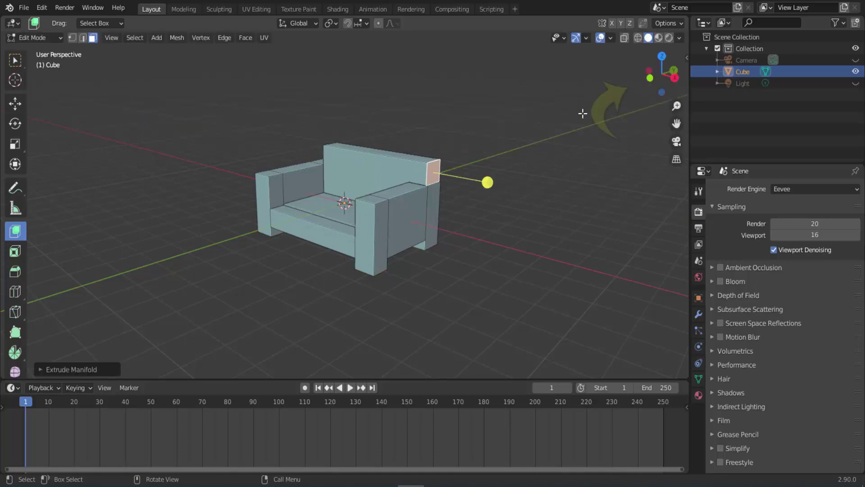
drag(666, 89, 666, 87)
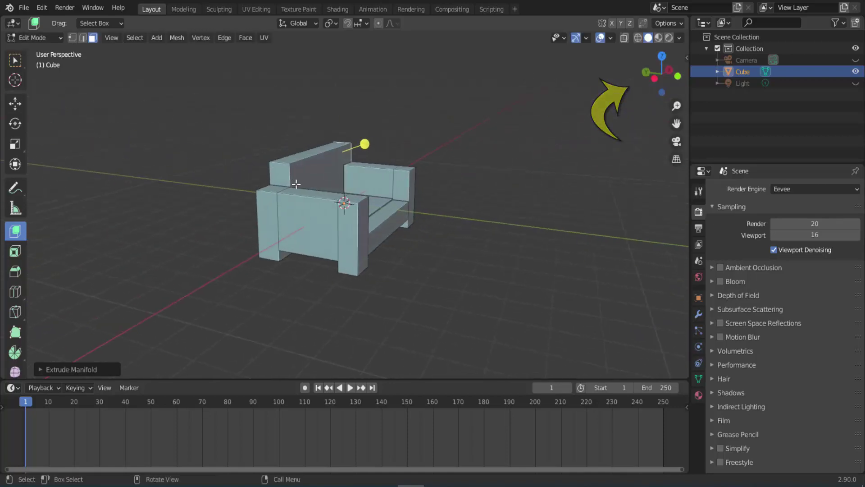
- Extrude the backrest's left end face outward and return to the Select Box tool
click(274, 163)
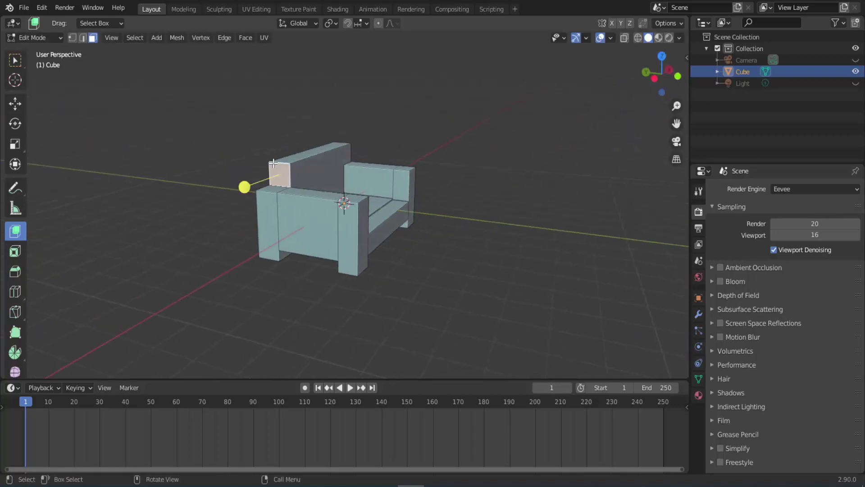
click(230, 195)
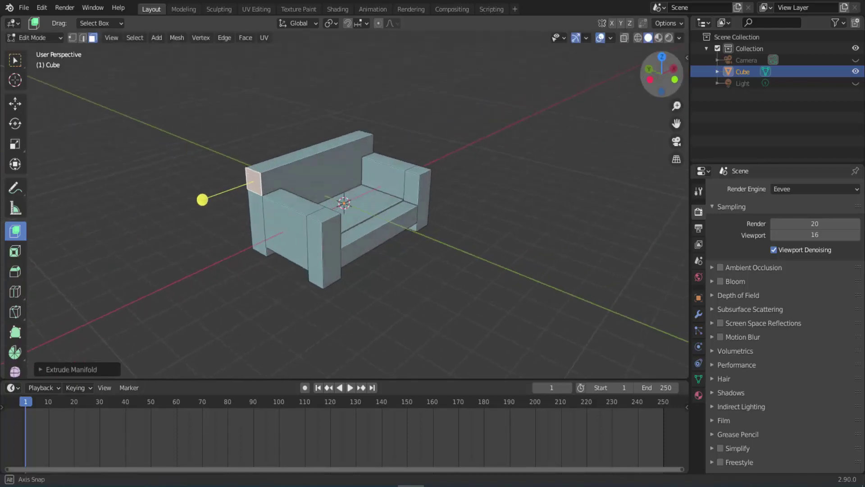
drag(673, 90, 594, 93)
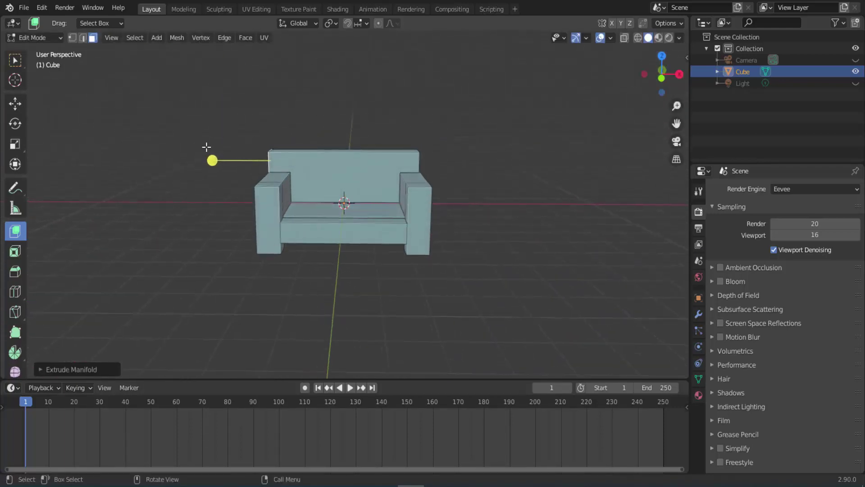
drag(218, 163, 212, 162)
middle_drag(212, 162, 514, 152)
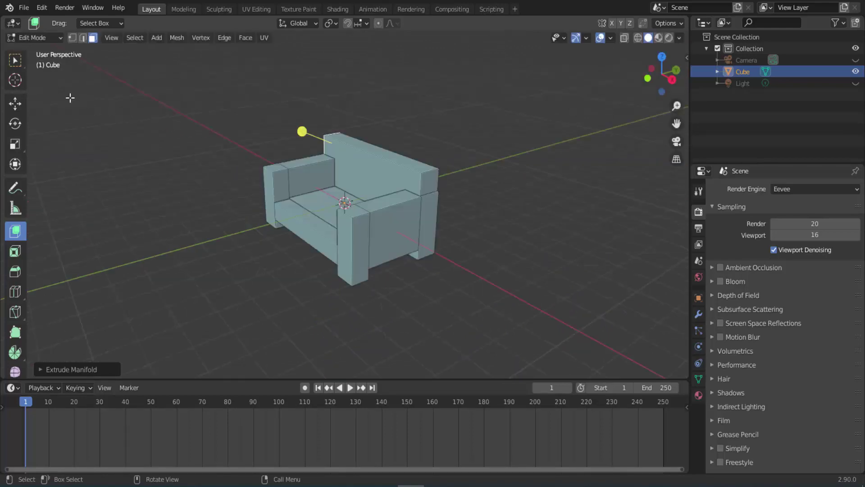
click(15, 60)
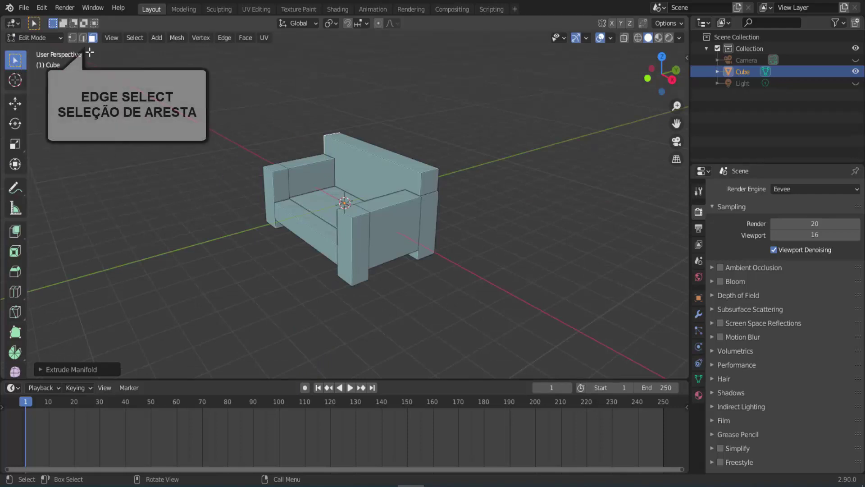
- Bevel the seat's front edge with 5 segments, then start bevelling the backrest's top edge
click(83, 38)
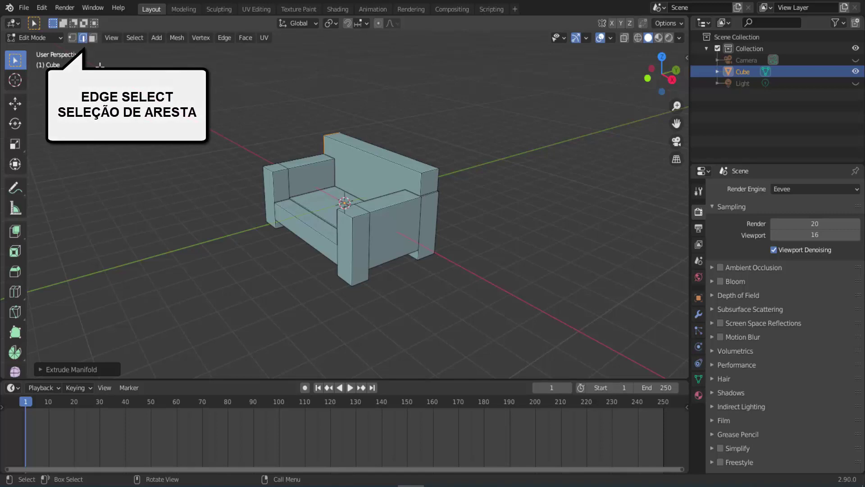
click(301, 220)
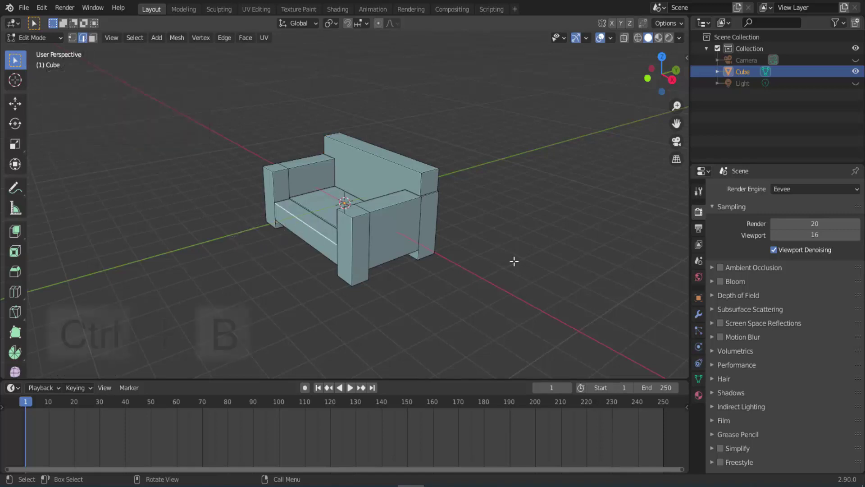
key(ctrl+b)
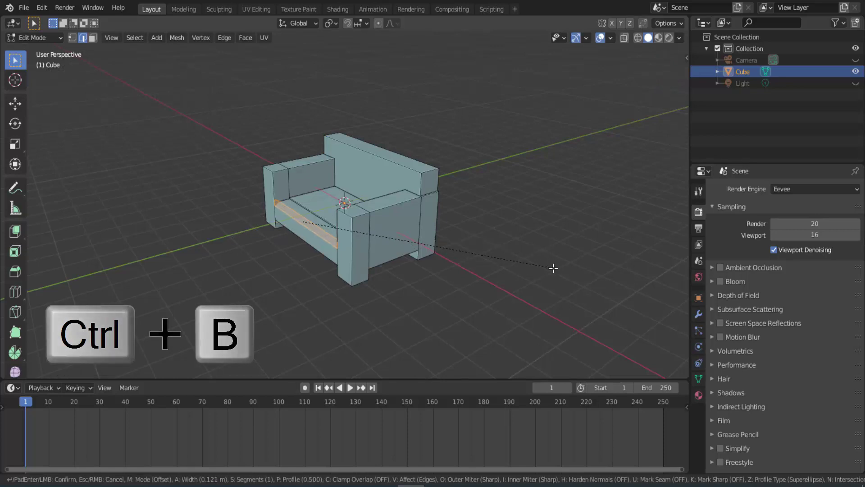
scroll(553, 273, up, 4)
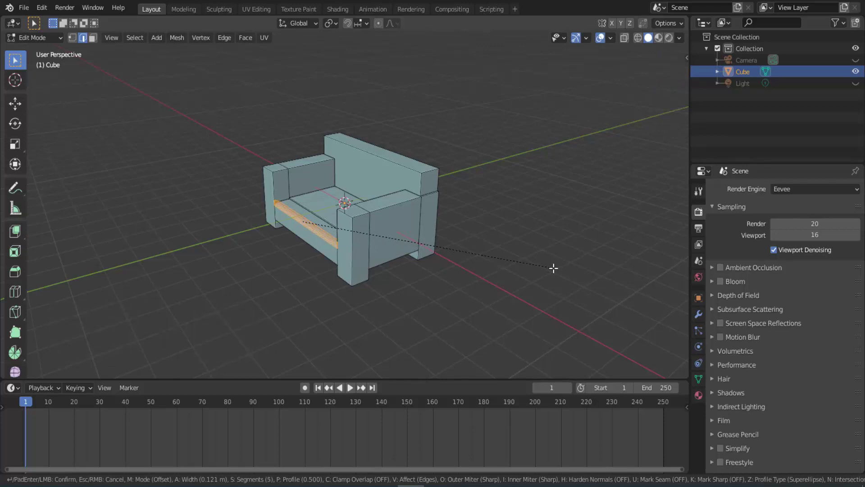
click(554, 268)
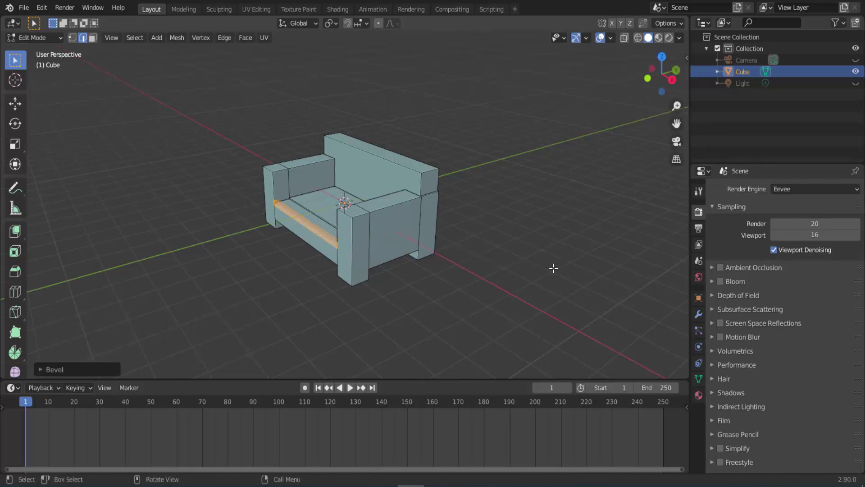
click(369, 152)
key(ctrl+b)
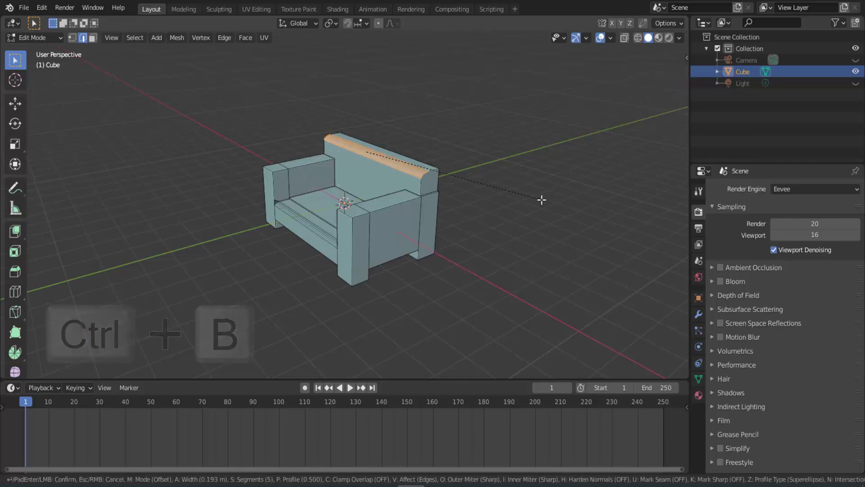
- Finish the backrest edge bevel, then bevel the left armrest's top edge
click(541, 200)
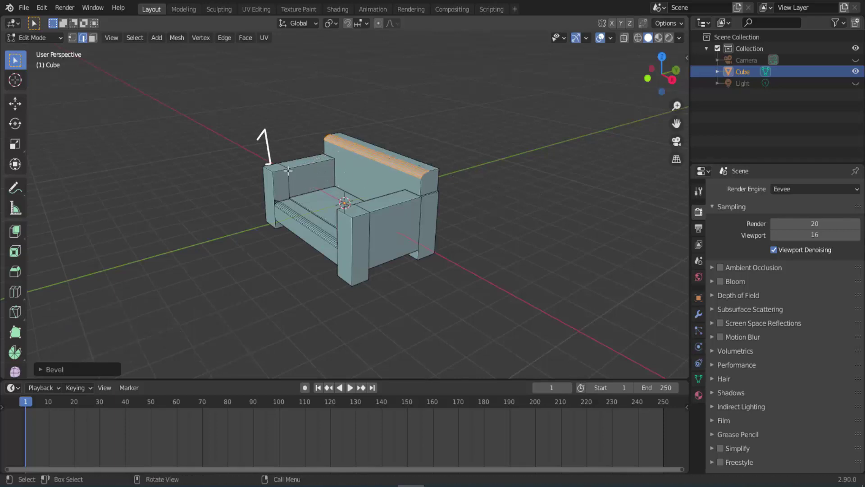
key(alt+a)
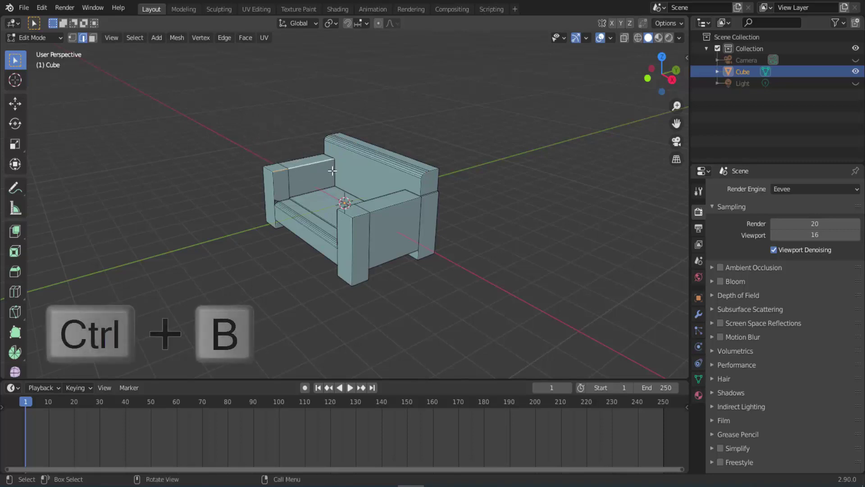
key(ctrl+b)
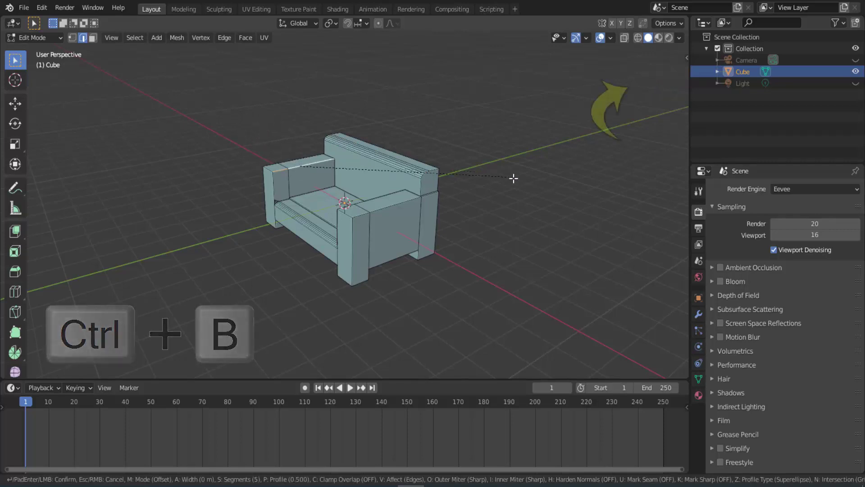
click(519, 186)
- Bevel the right armrest's top edge to match the others
drag(661, 74, 635, 78)
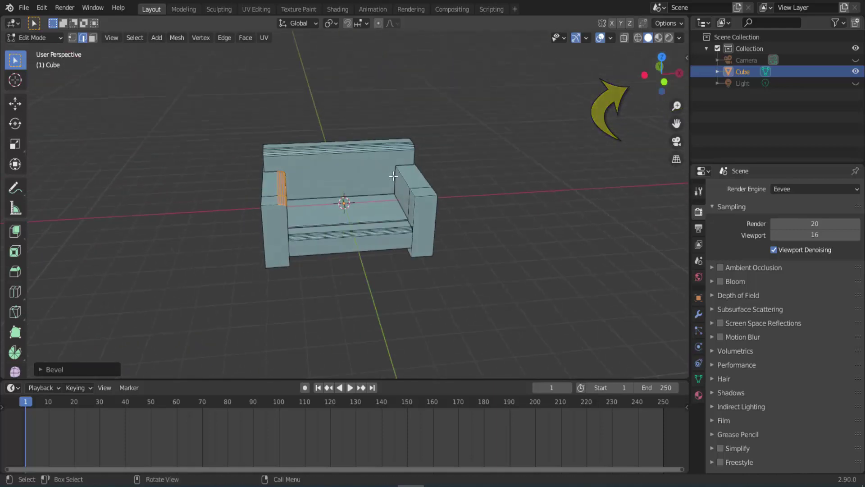
key(alt+a)
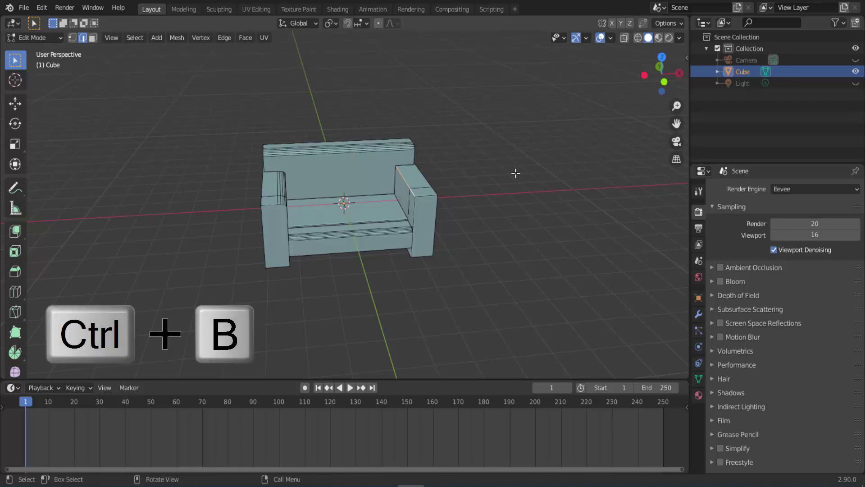
key(ctrl+b)
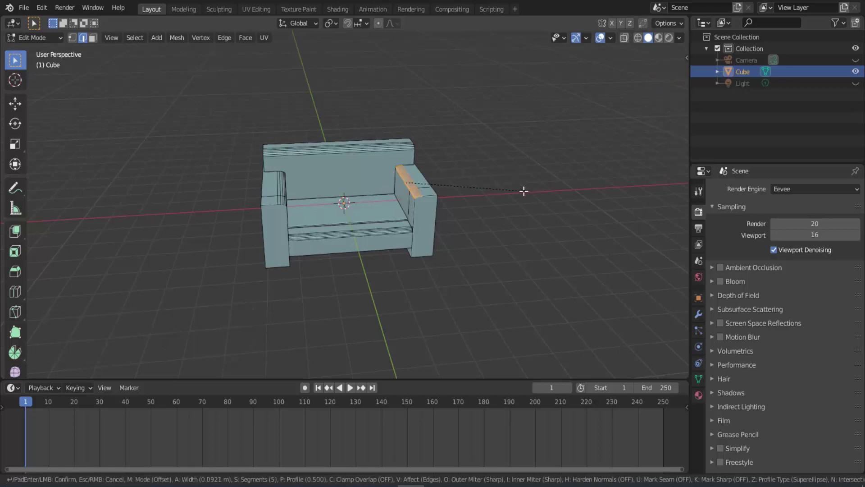
click(524, 191)
- Switch from Edit Mode to Object Mode and apply Shade Smooth to the sofa
click(37, 37)
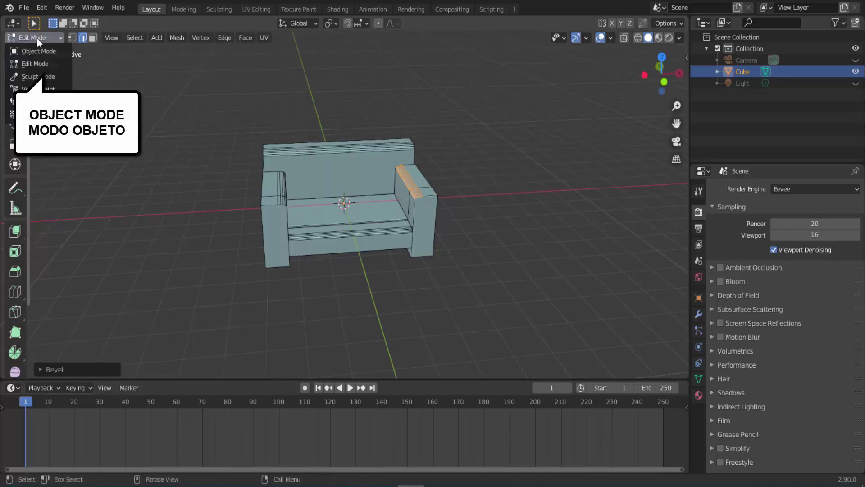
click(37, 50)
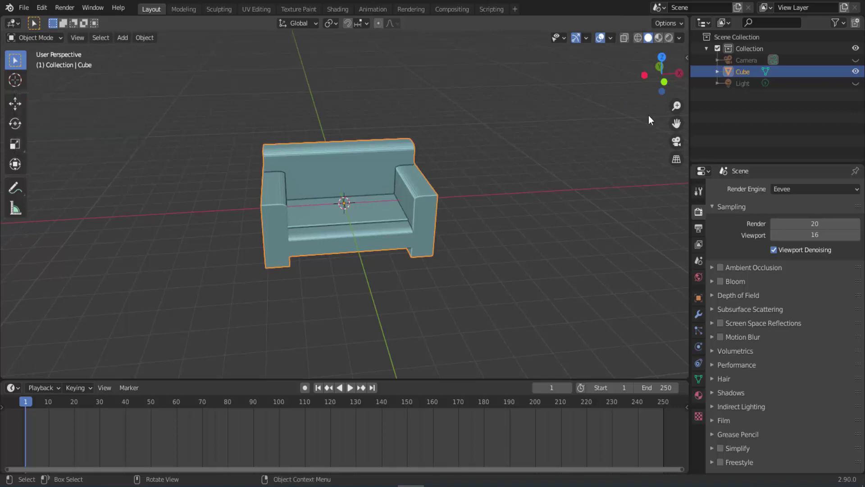
drag(657, 87, 626, 97)
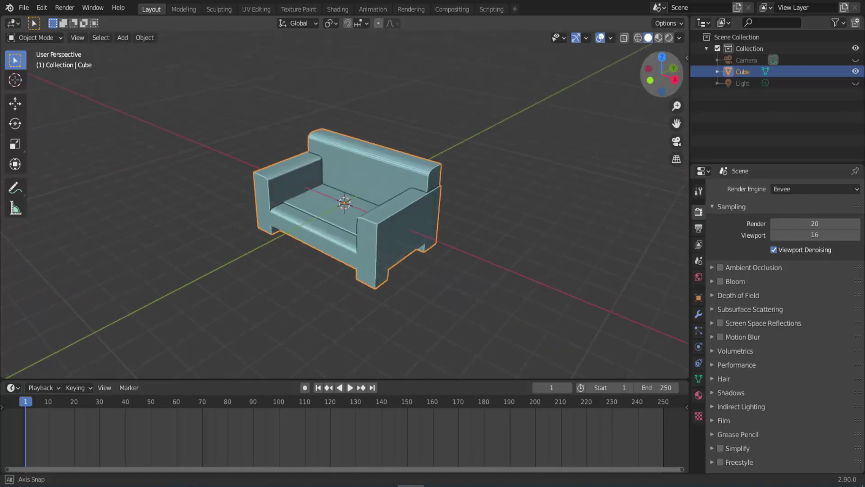
right_click(465, 132)
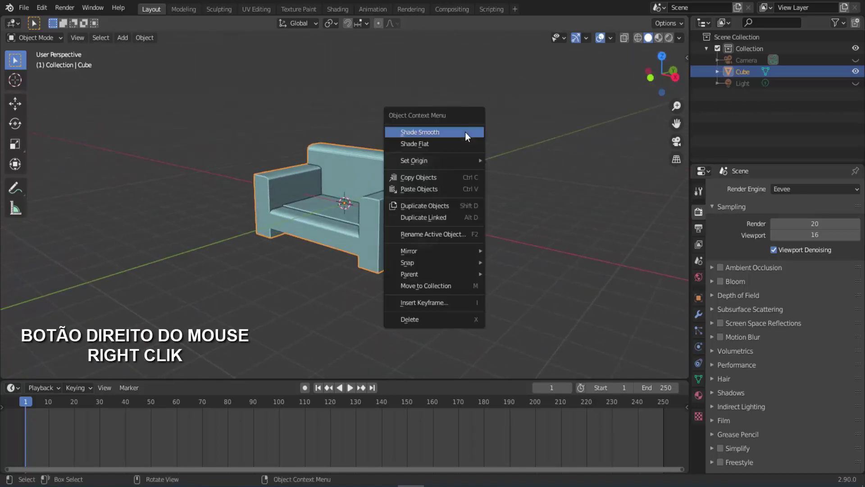
click(465, 132)
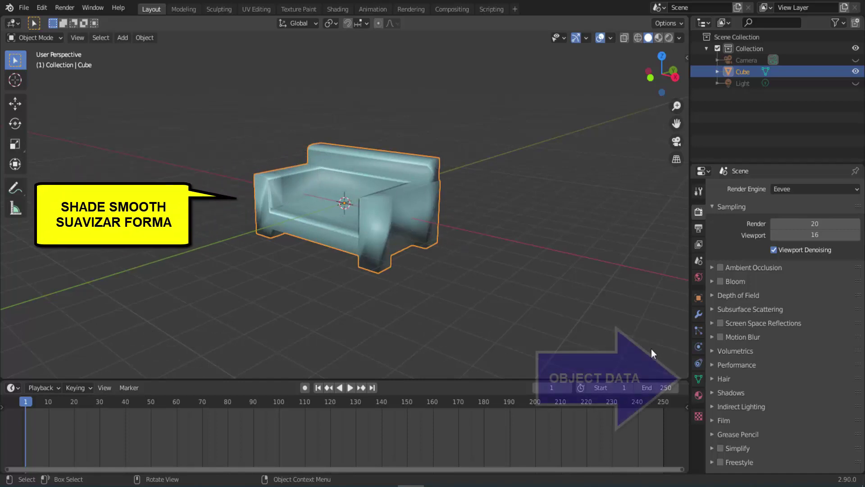
- Enable Auto Smooth at 30° under Normals in the sofa's Object Data properties
click(698, 378)
click(713, 387)
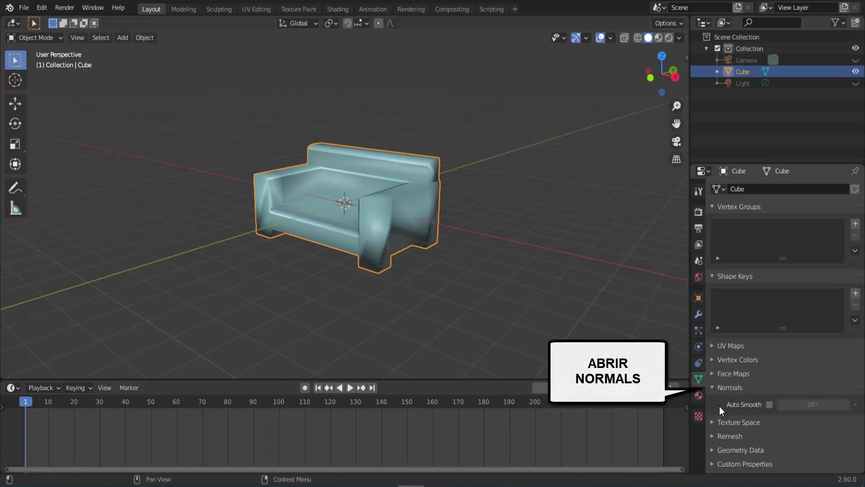
click(769, 405)
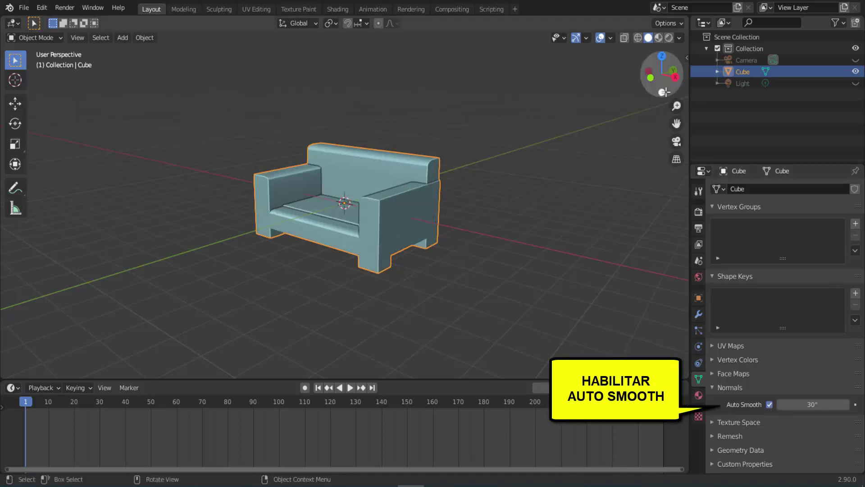
mouse_move(664, 92)
mouse_down()
mouse_move(640, 94)
mouse_move(664, 68)
mouse_move(649, 76)
mouse_up()
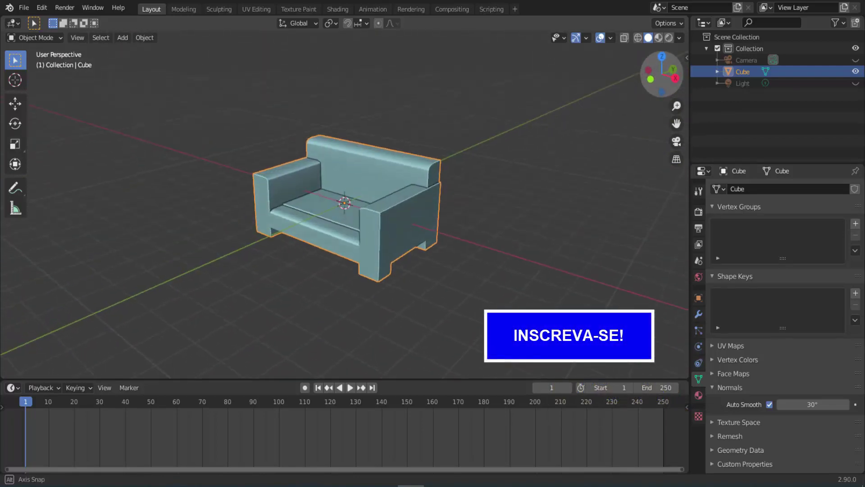